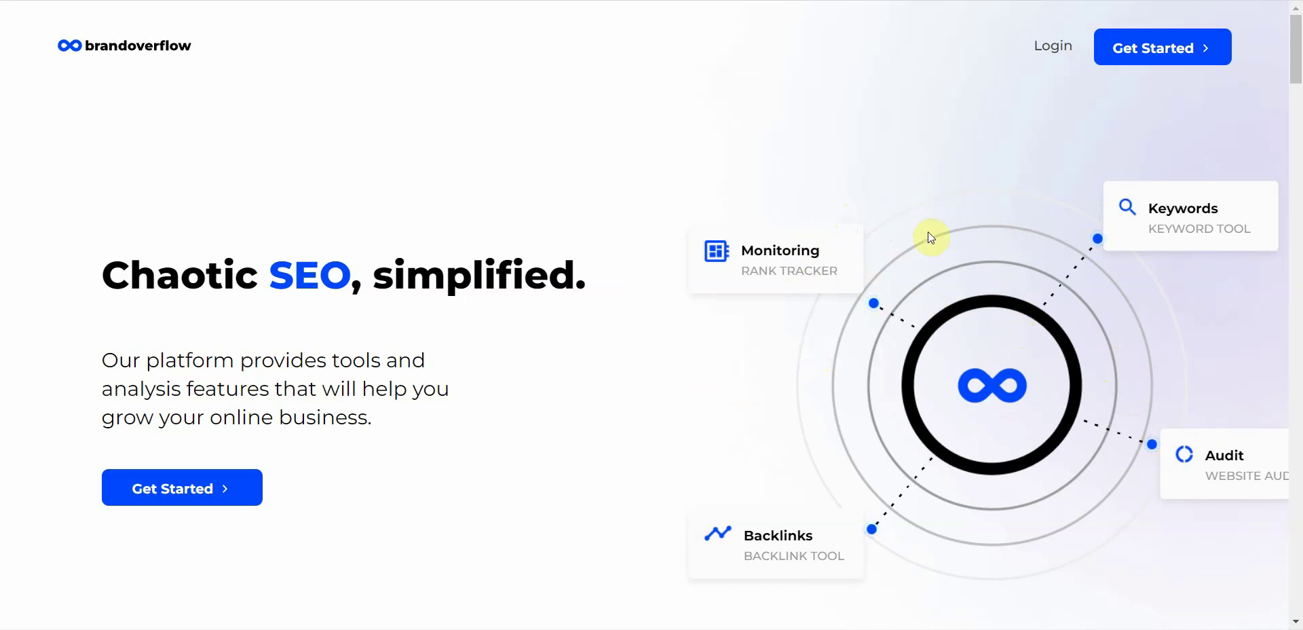
left_click(1128, 2)
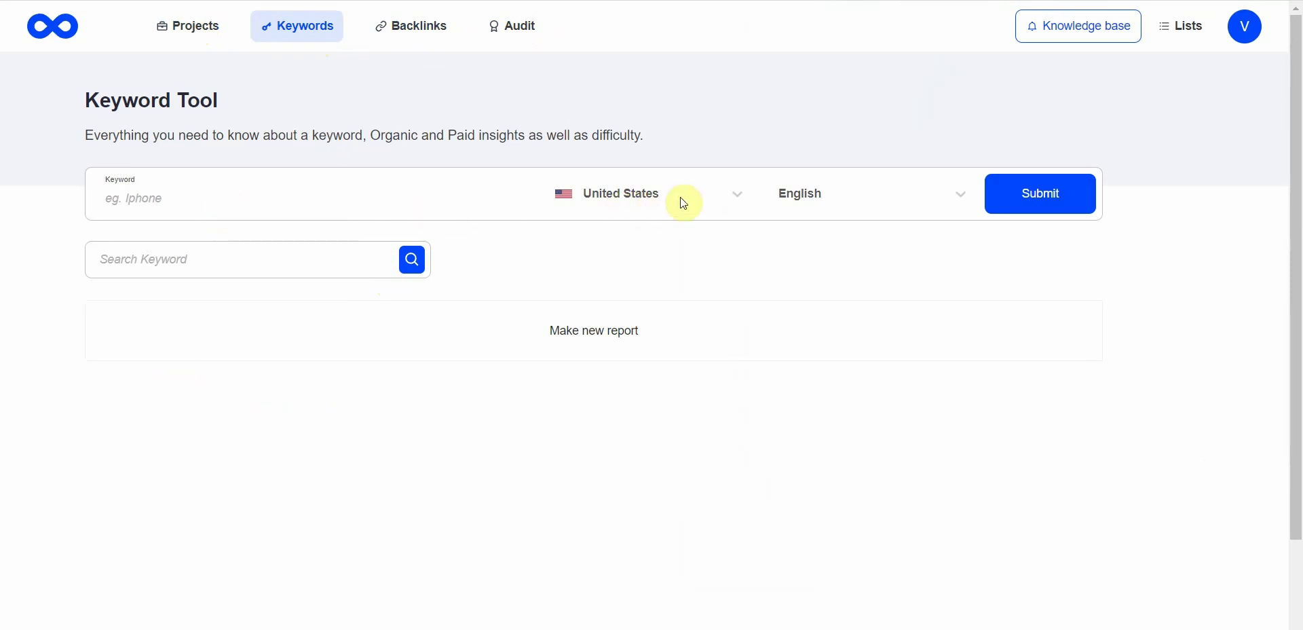
left_click(737, 194)
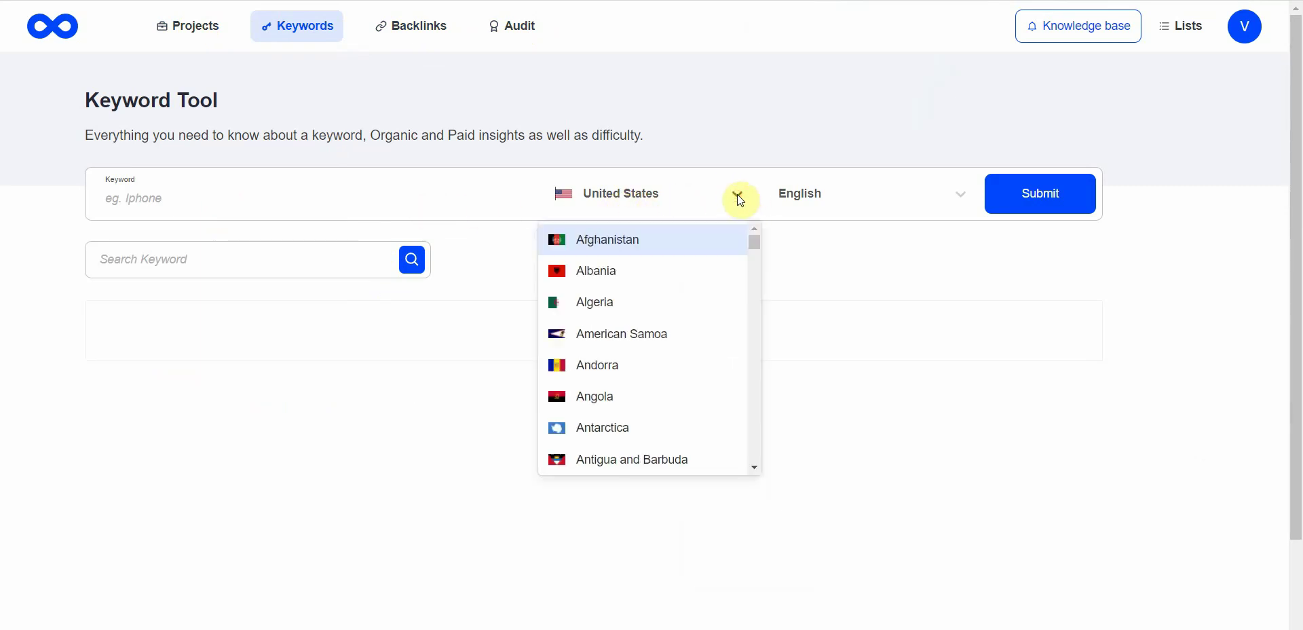
left_click(739, 196)
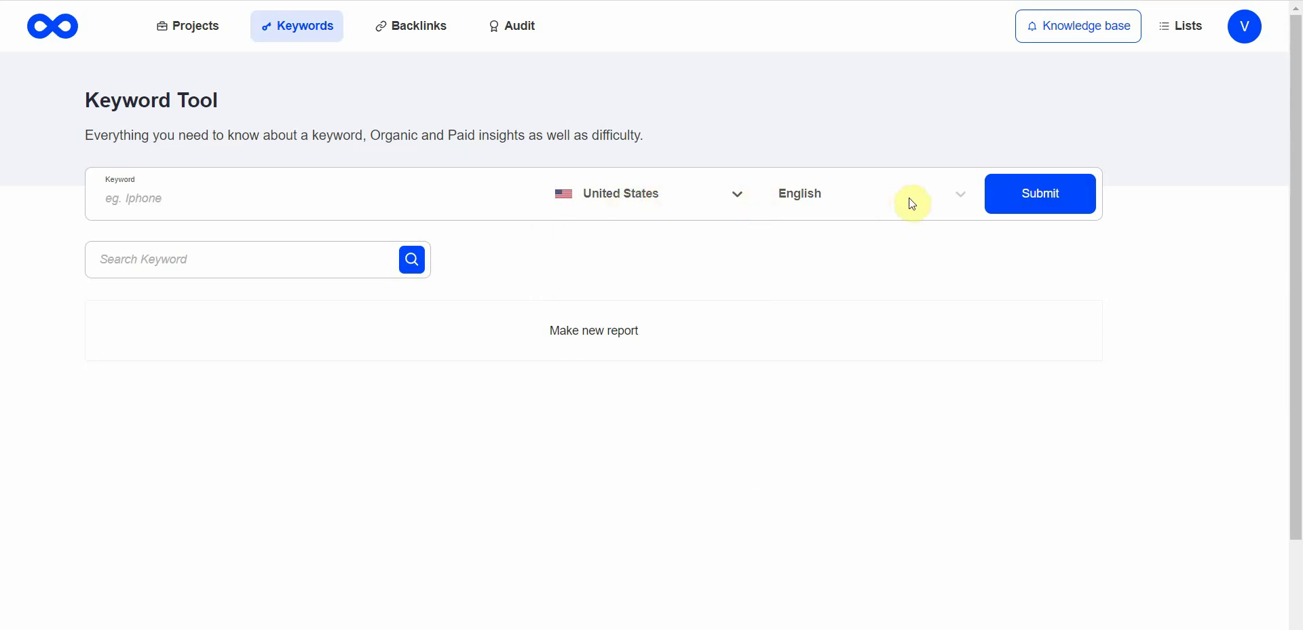
left_click(961, 195)
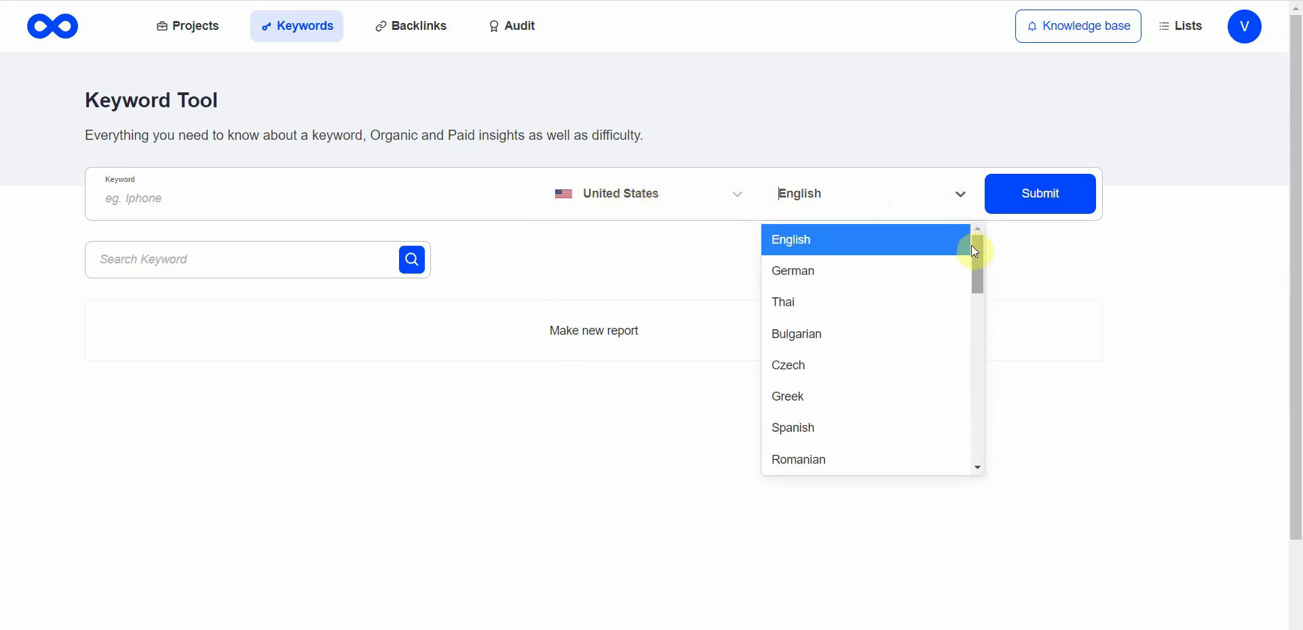
left_click_drag(977, 253, 983, 198)
left_click(843, 116)
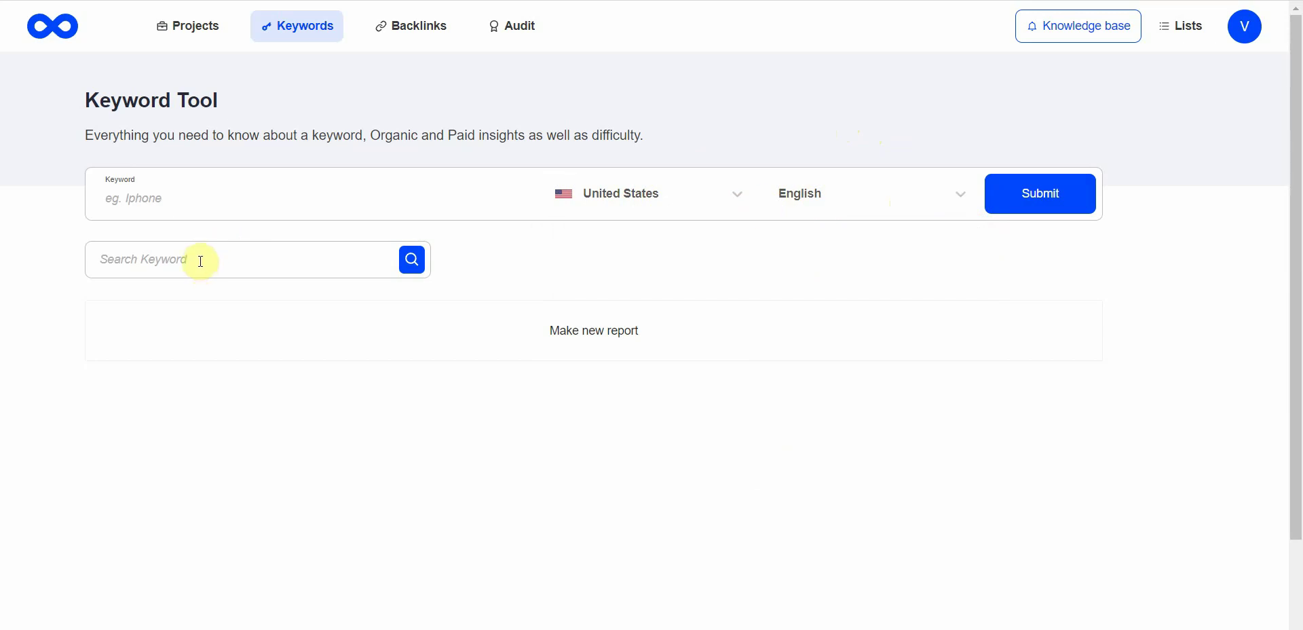
Paste 'unique ai content writer' into the Keyword field and submit it for a report
left_click(169, 201)
type("unique ai content writer")
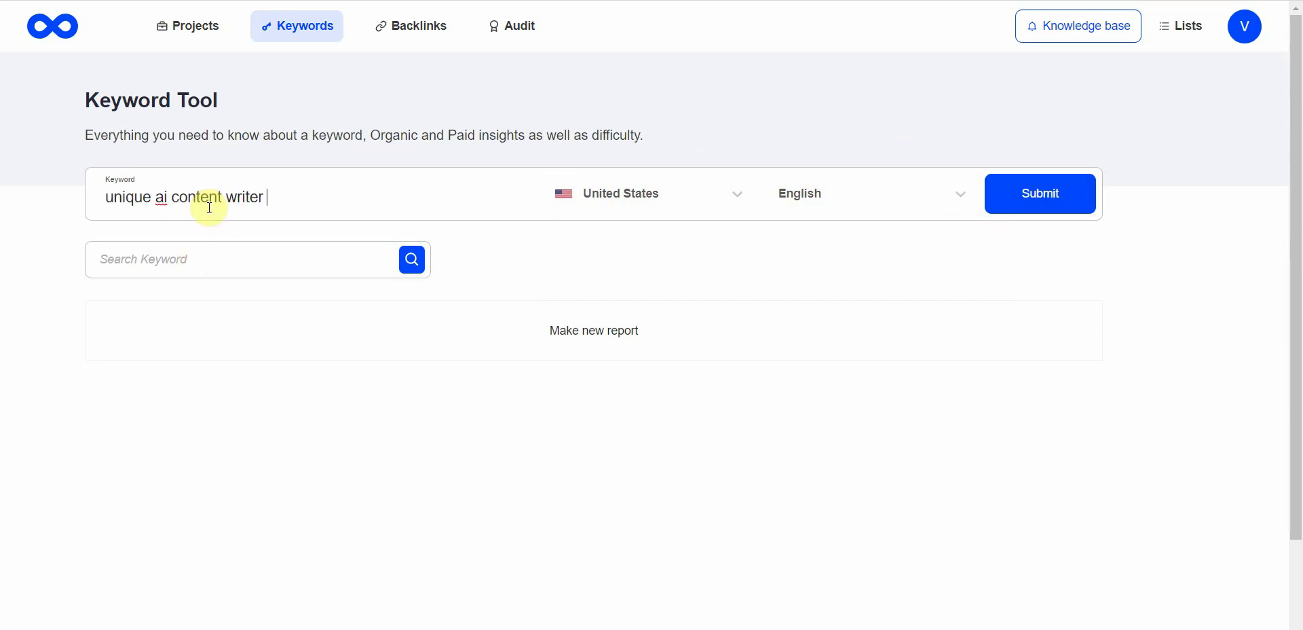
left_click(1057, 201)
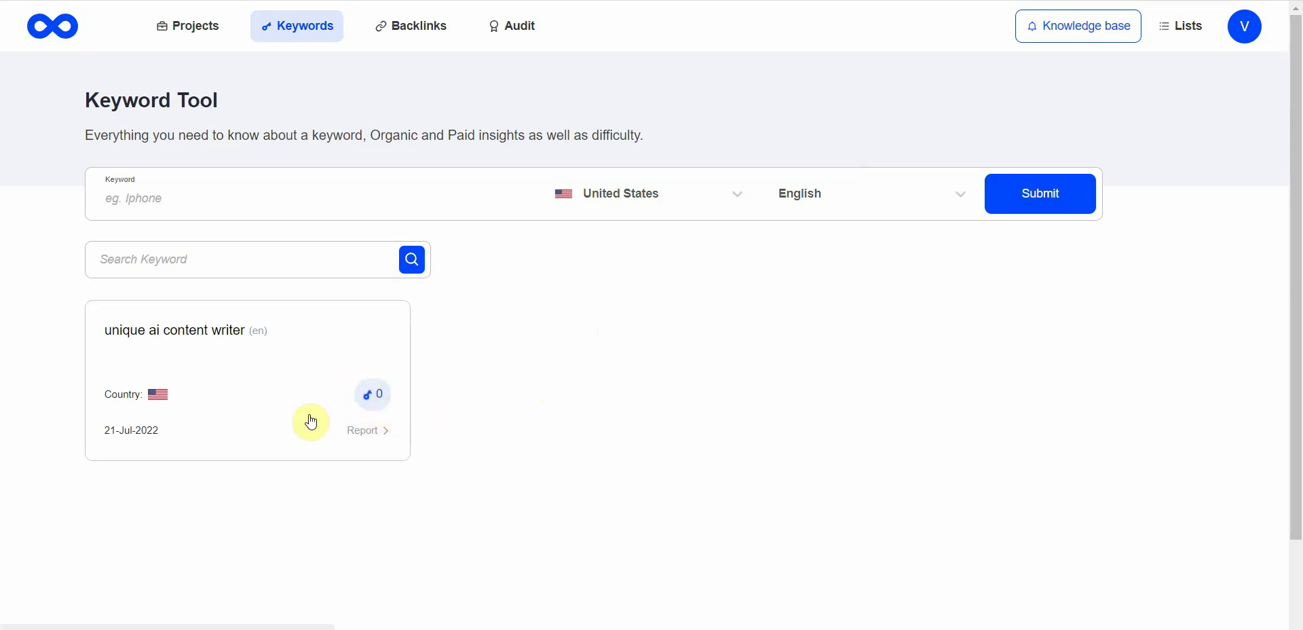
Open the 'unique ai content writer' report and scroll through its keyword table and back up
left_click(377, 408)
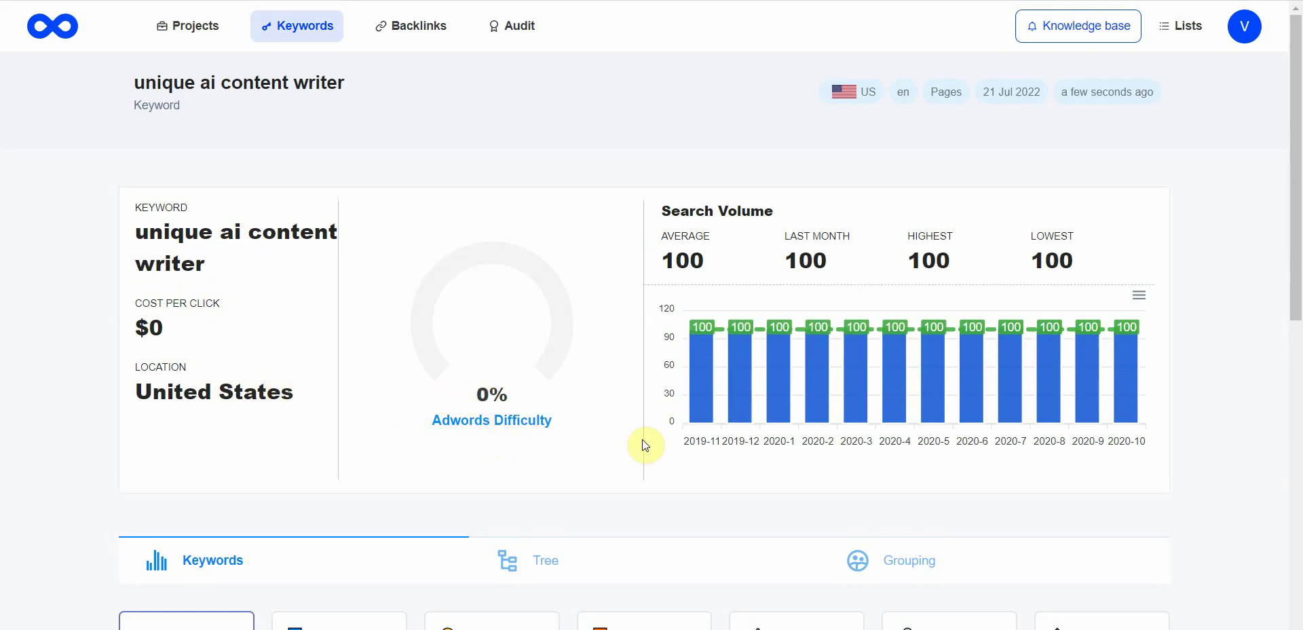
mouse_move(743, 349)
left_click_drag(1295, 311, 1285, 493)
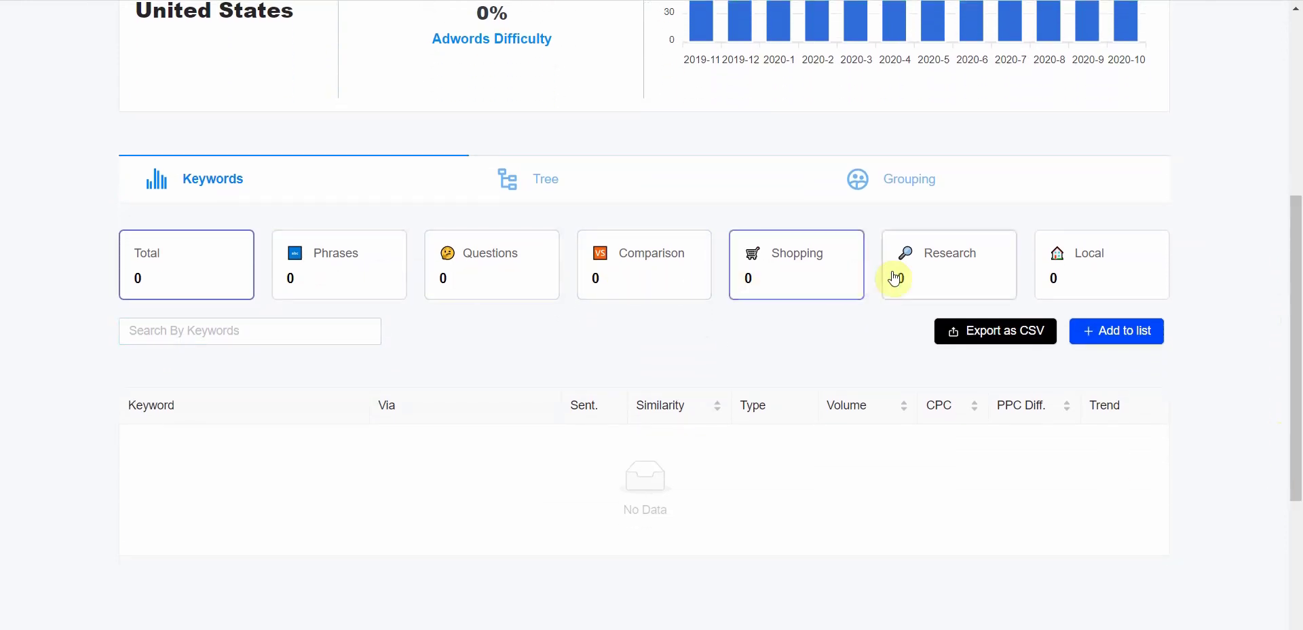
left_click(1295, 243)
left_click_drag(1295, 243, 1285, 23)
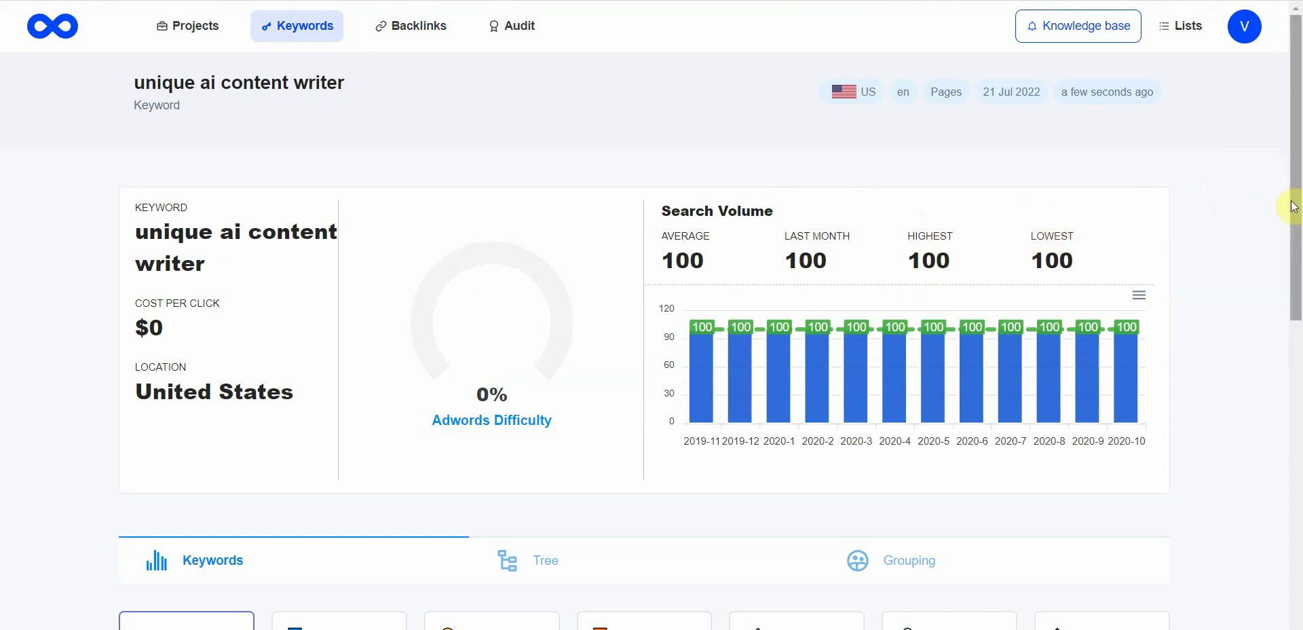
left_click_drag(1291, 207, 1265, 386)
scroll(1262, 385, "up", 10)
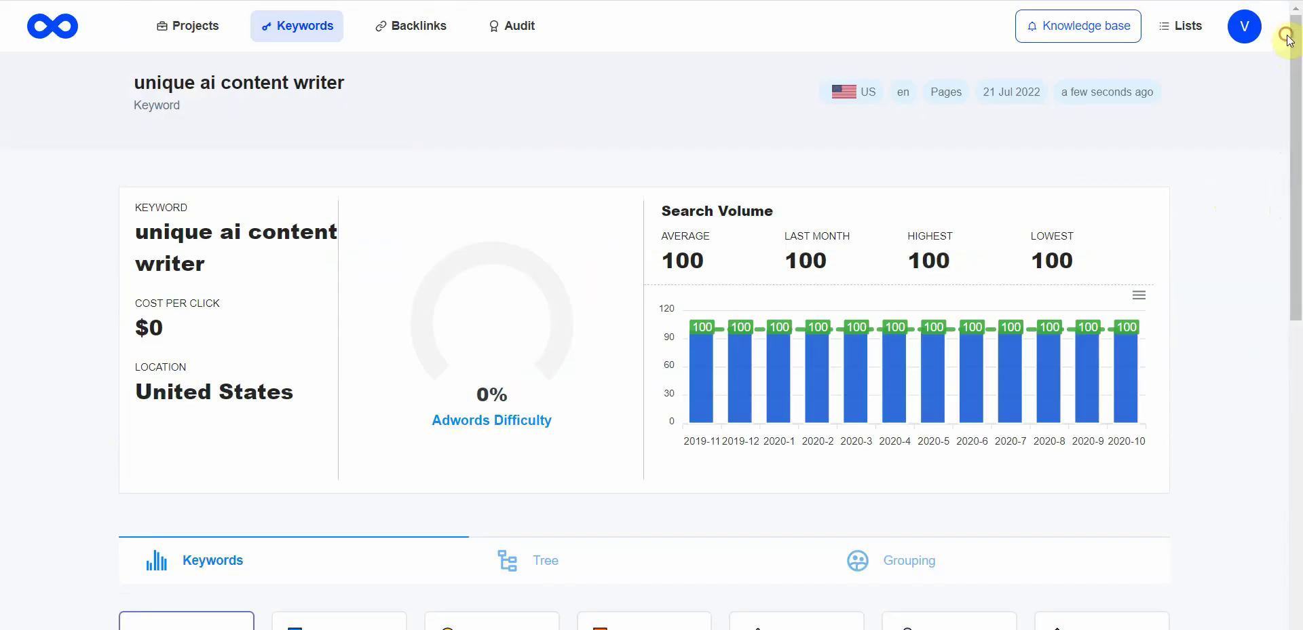
left_click(434, 27)
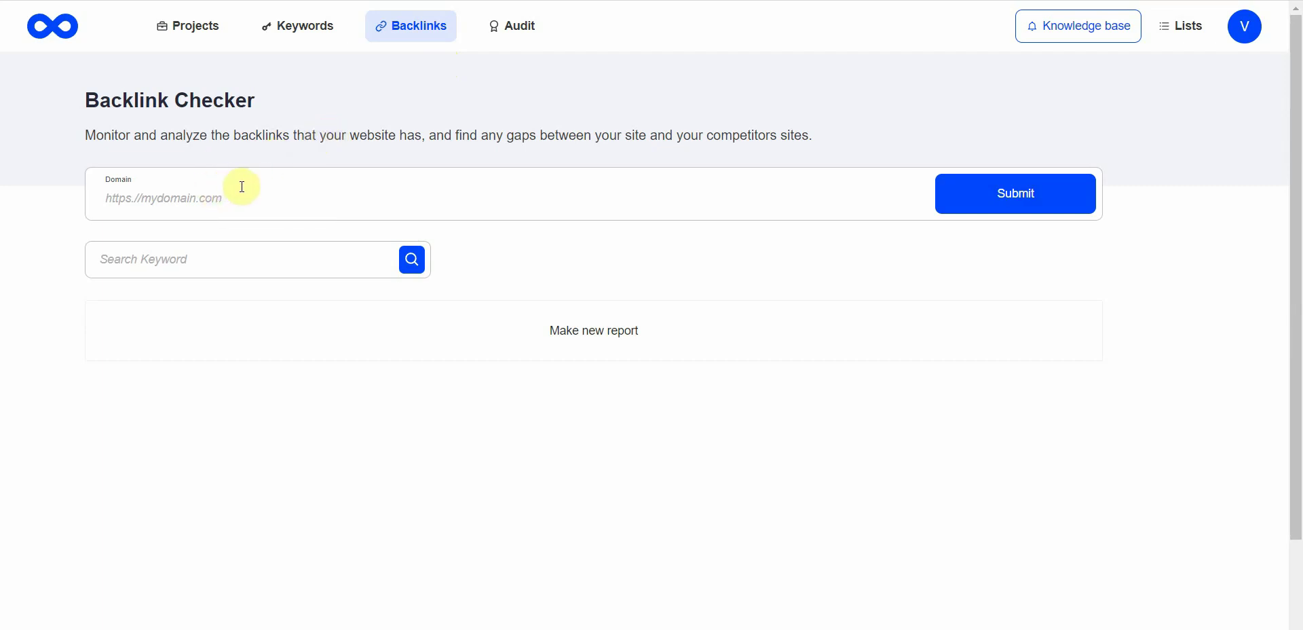
left_click(655, 181)
type("https:")
double_click(136, 196)
type("https://www.digitalnomadinstitute.com/")
left_click(1056, 196)
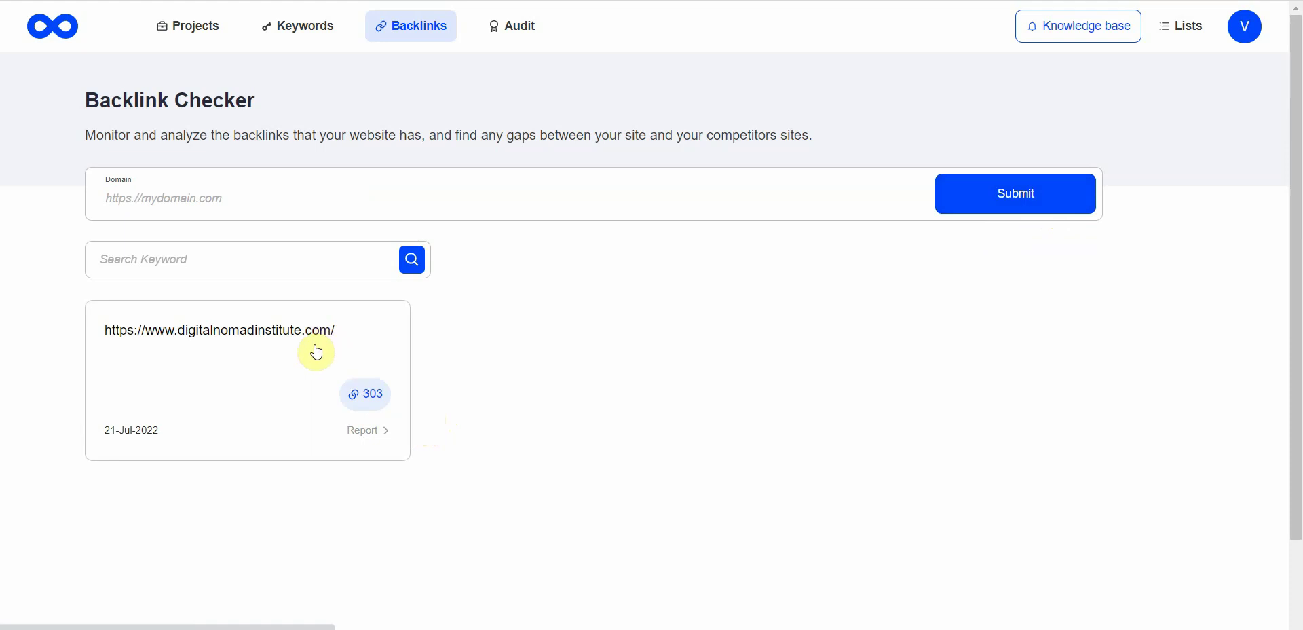
Open the digitalnomadinstitute.com backlink report and scroll through its charts and tables
left_click(373, 400)
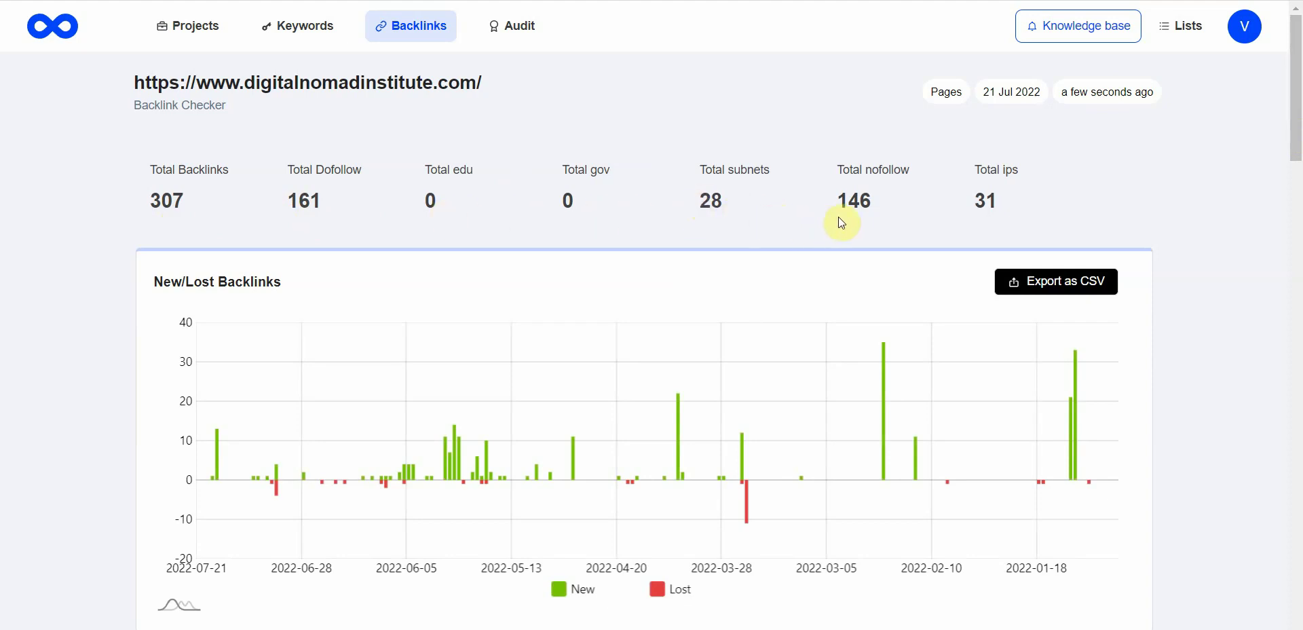
scroll(1250, 166, "down", 8)
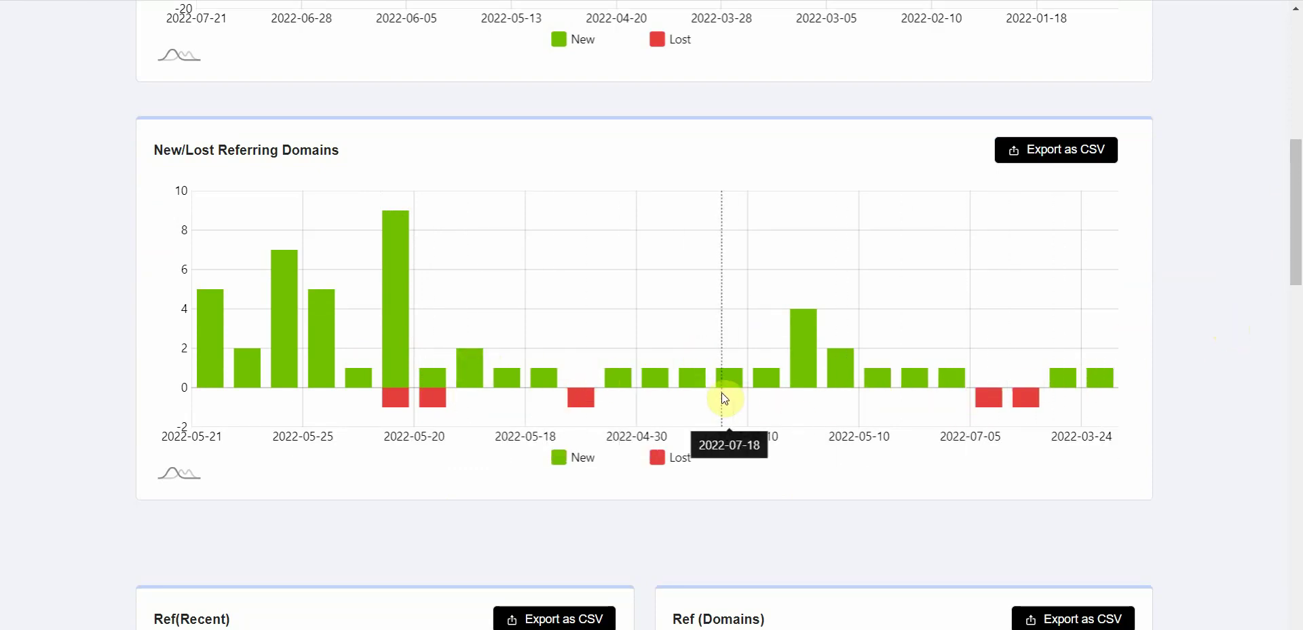
left_click_drag(1294, 224, 1271, 336)
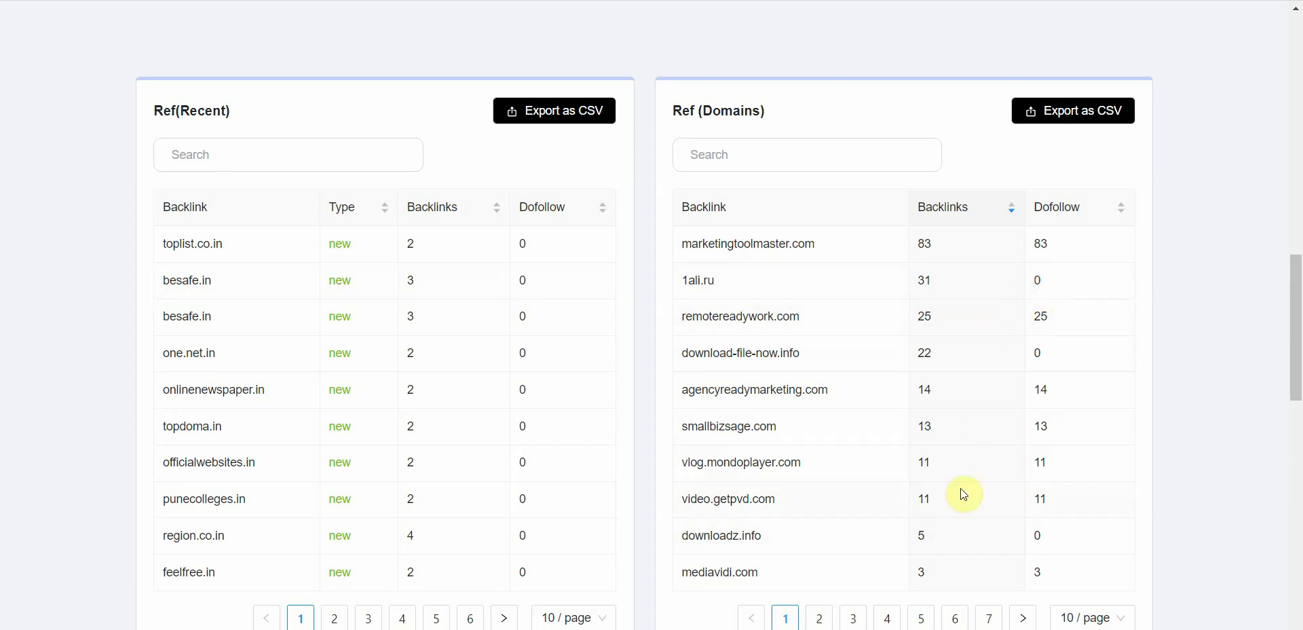
left_click_drag(1294, 356, 1266, 70)
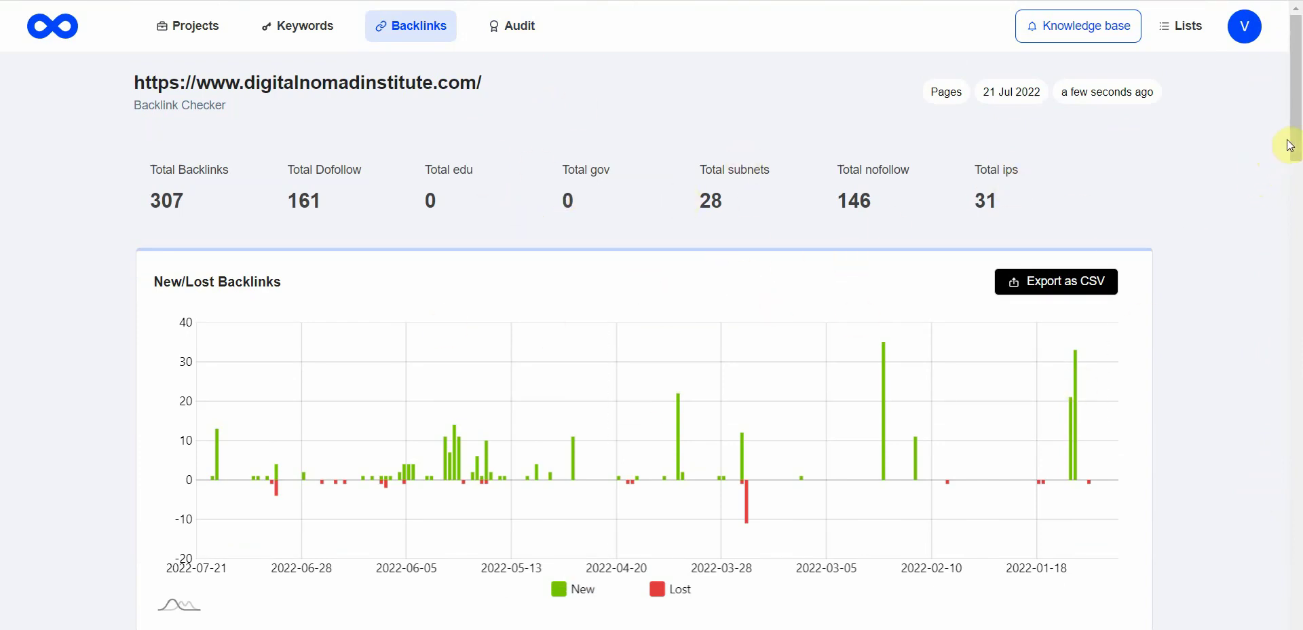
left_click_drag(1289, 145, 1261, 113)
left_click(530, 27)
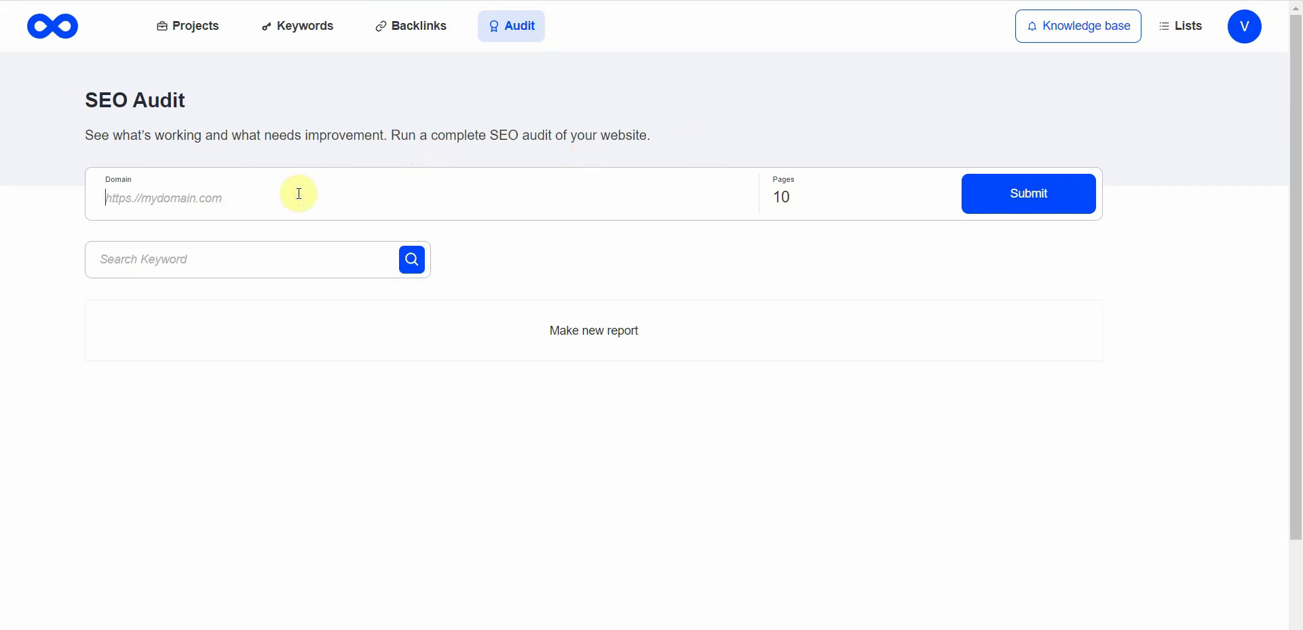
type("https://www.digitalnomadinstitute.com/")
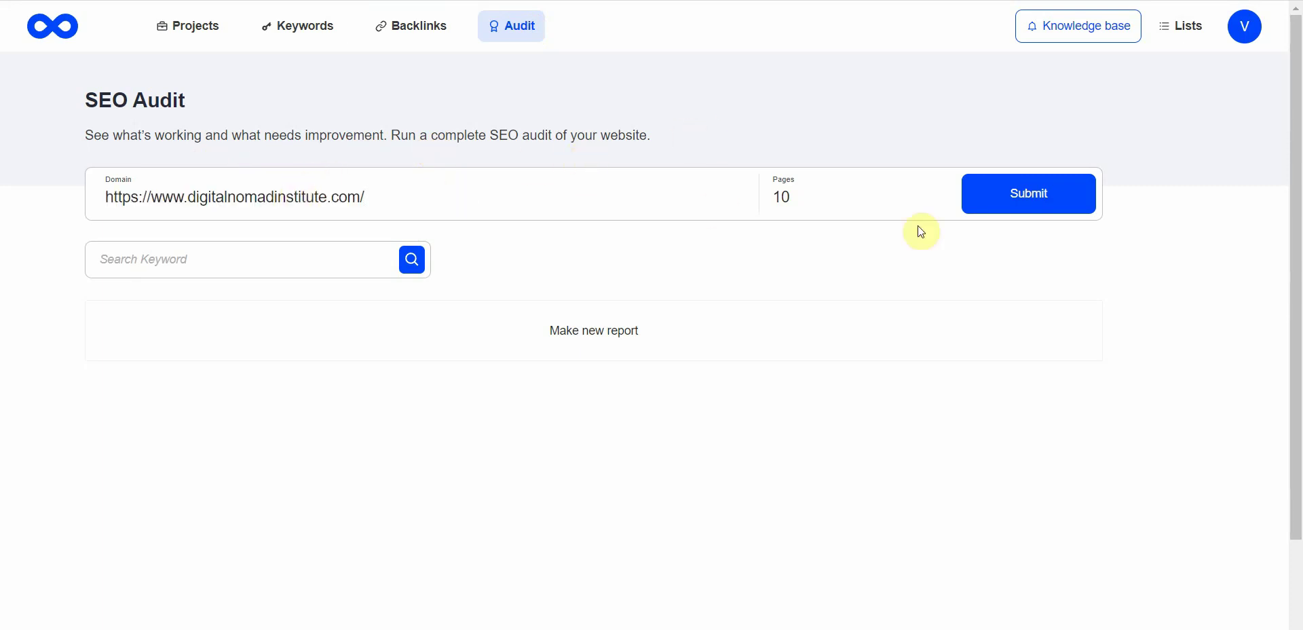
left_click(1047, 196)
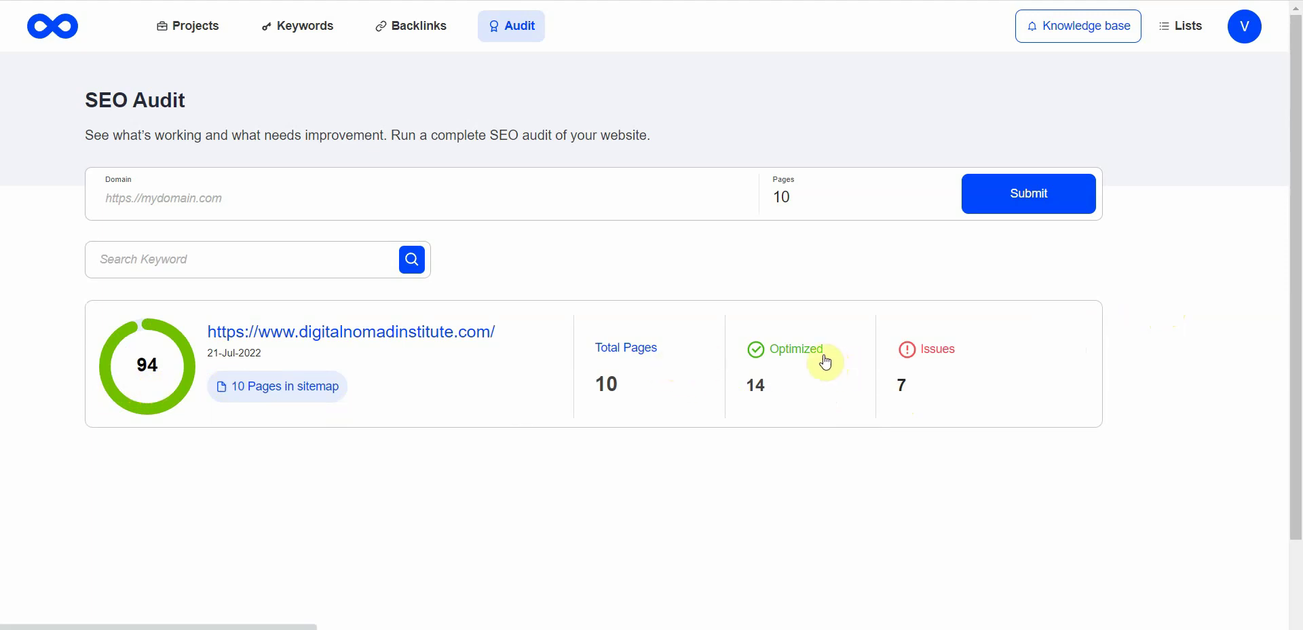
Open the digitalnomadinstitute.com audit report and scroll through issues like Missing Meta Description
left_click(934, 358)
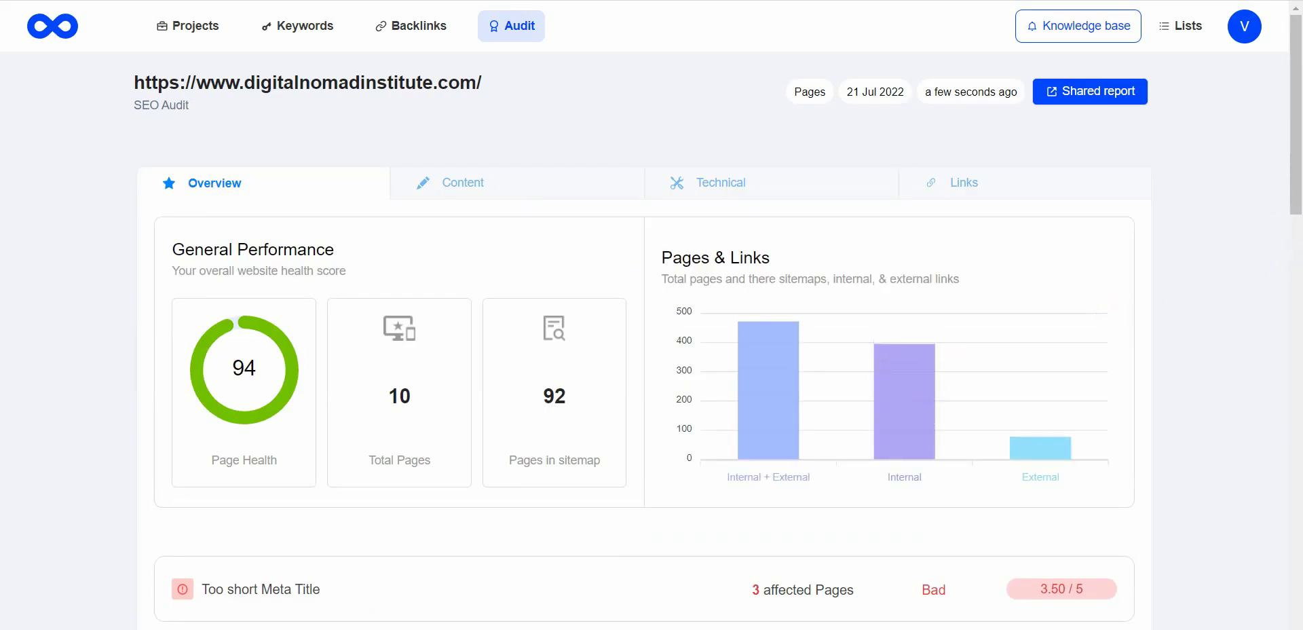
left_click_drag(1296, 226, 1186, 519)
left_click_drag(1295, 478, 1288, 72)
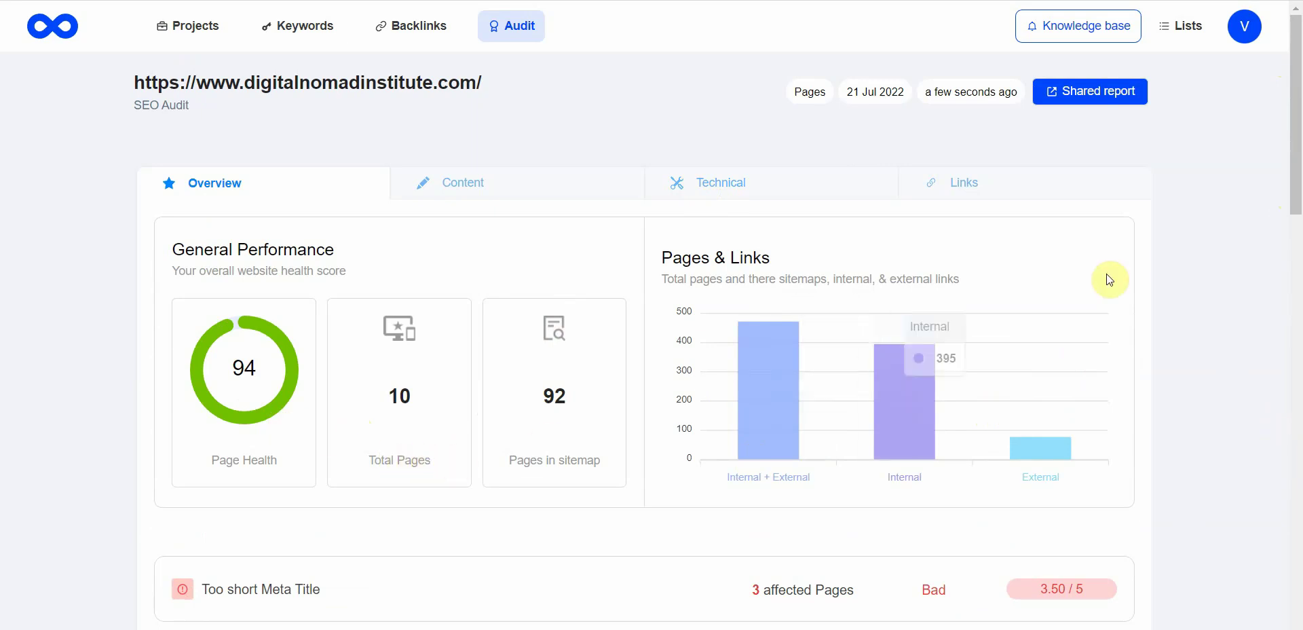
left_click_drag(1290, 184, 1262, 285)
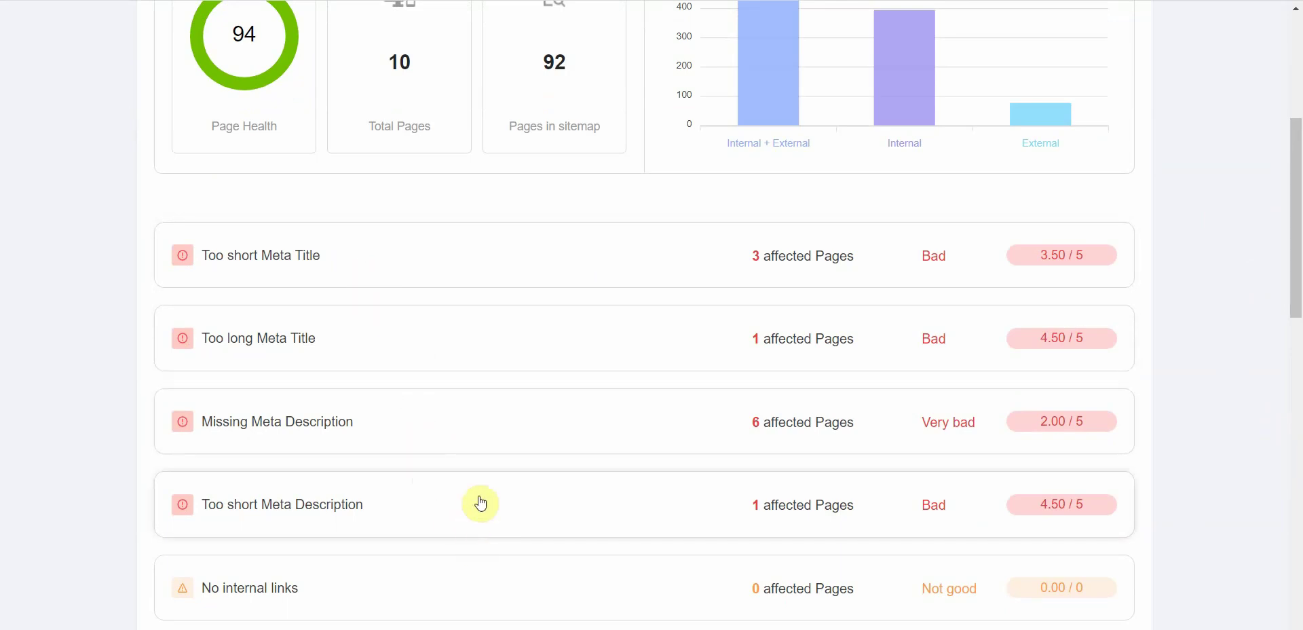
scroll(1294, 336, "down", 3)
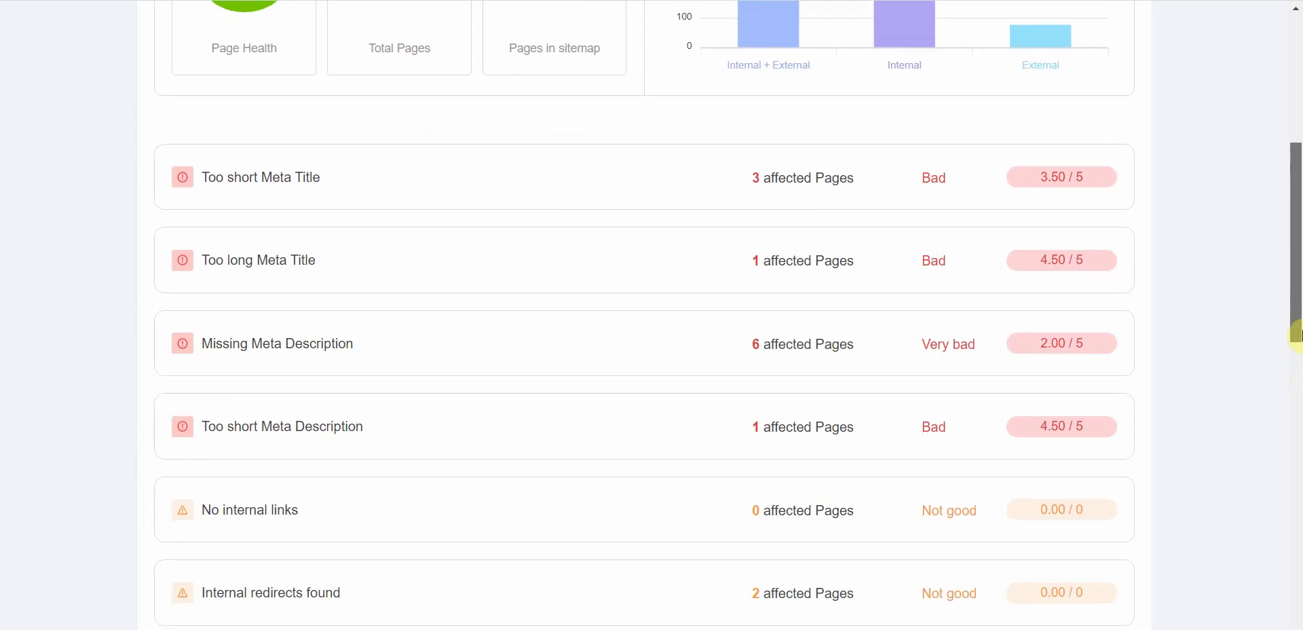
scroll(1297, 378, "down", 1)
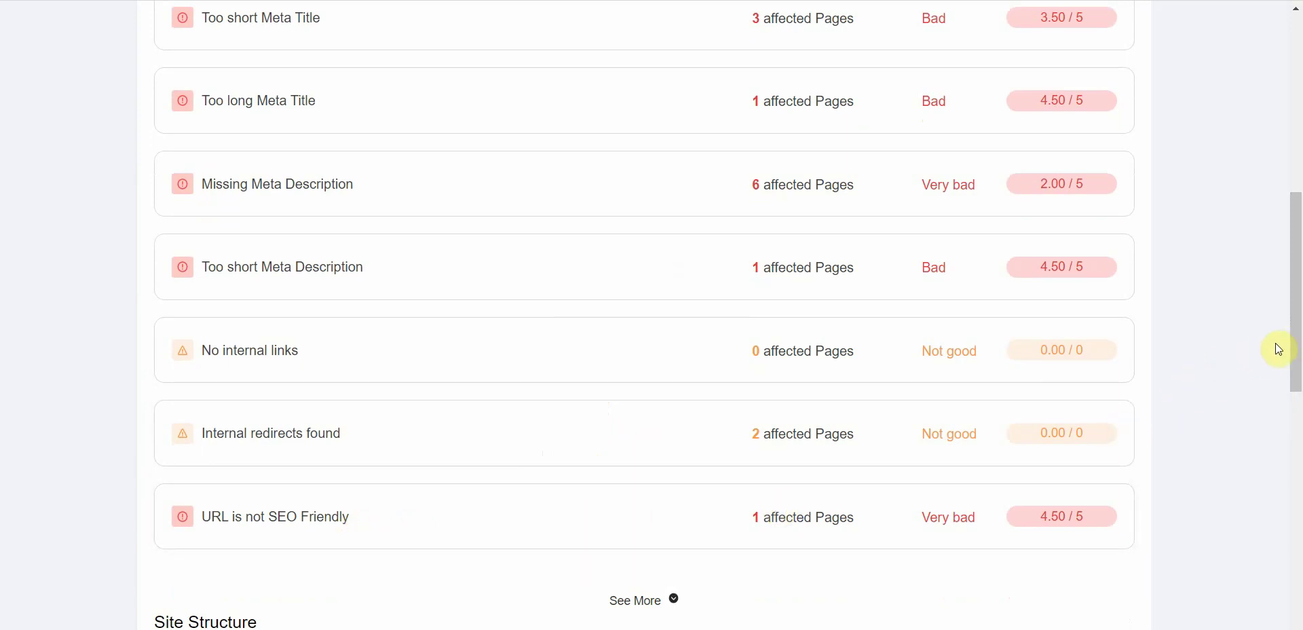
left_click_drag(1292, 349, 1227, 511)
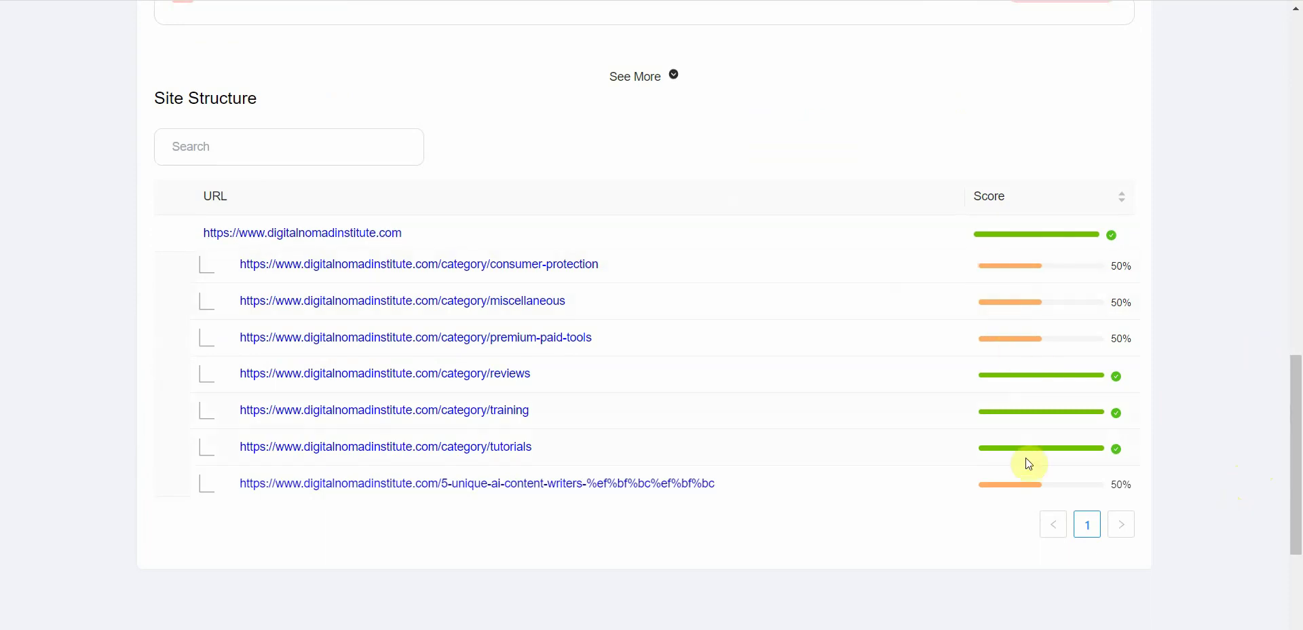
left_click_drag(1288, 518, 1282, 131)
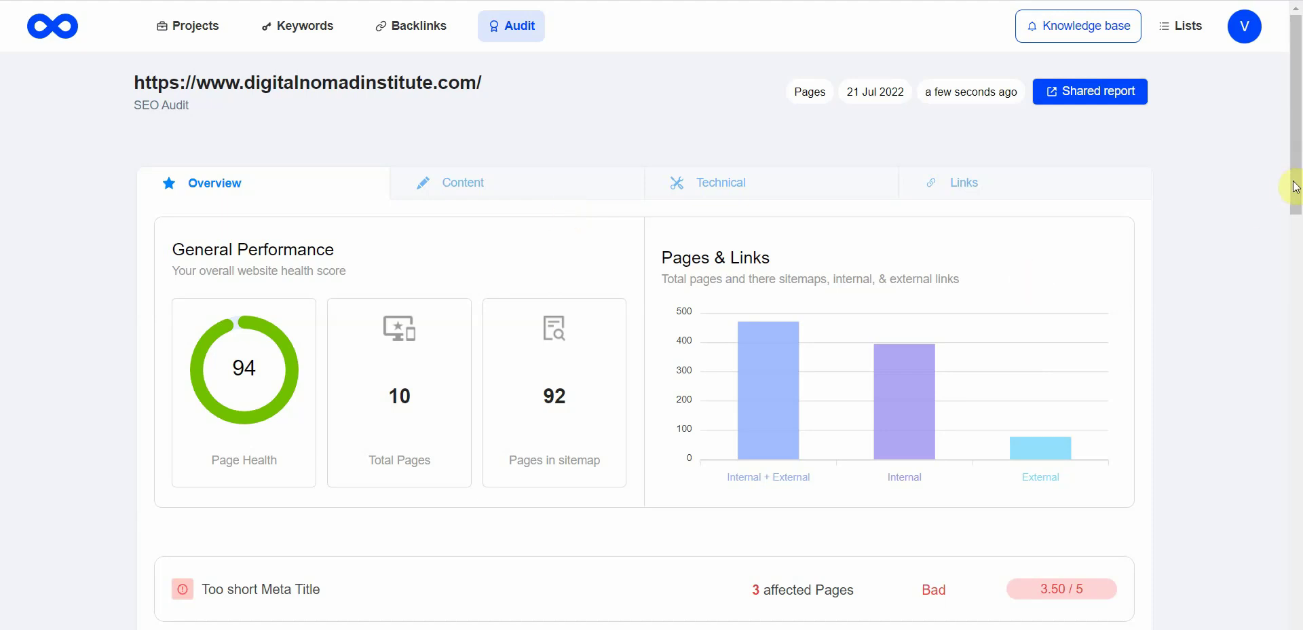
mouse_move(1295, 180)
left_mouse_down()
mouse_move(1283, 299)
mouse_move(1294, 159)
left_mouse_up()
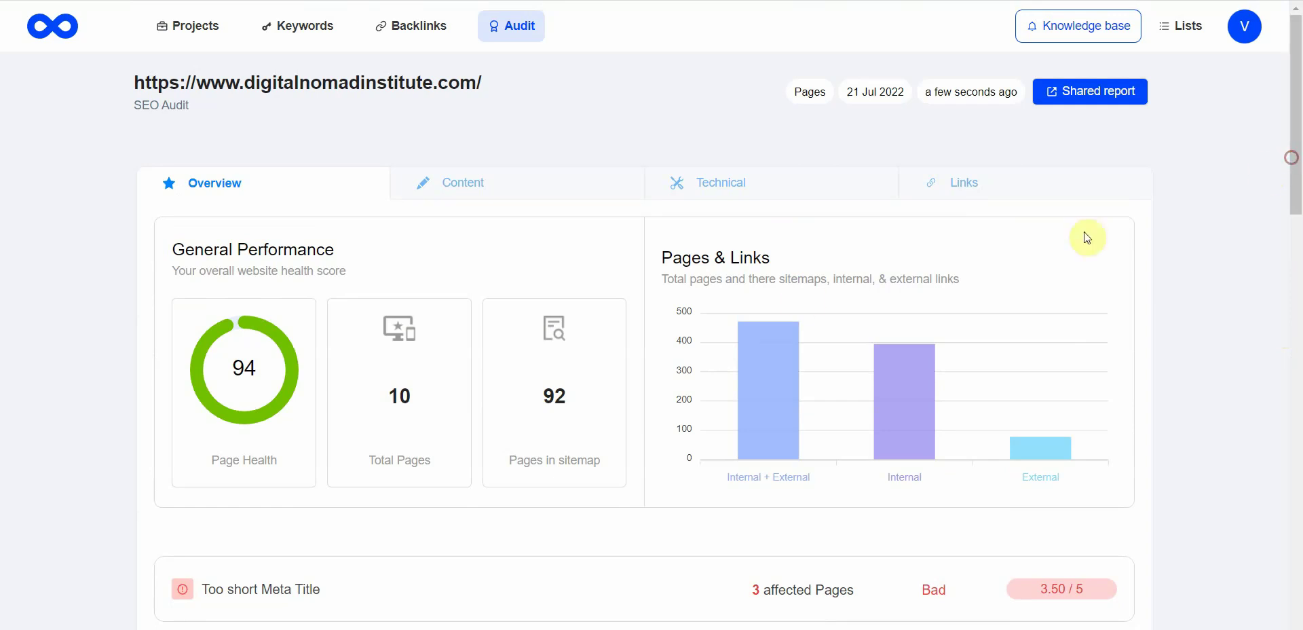